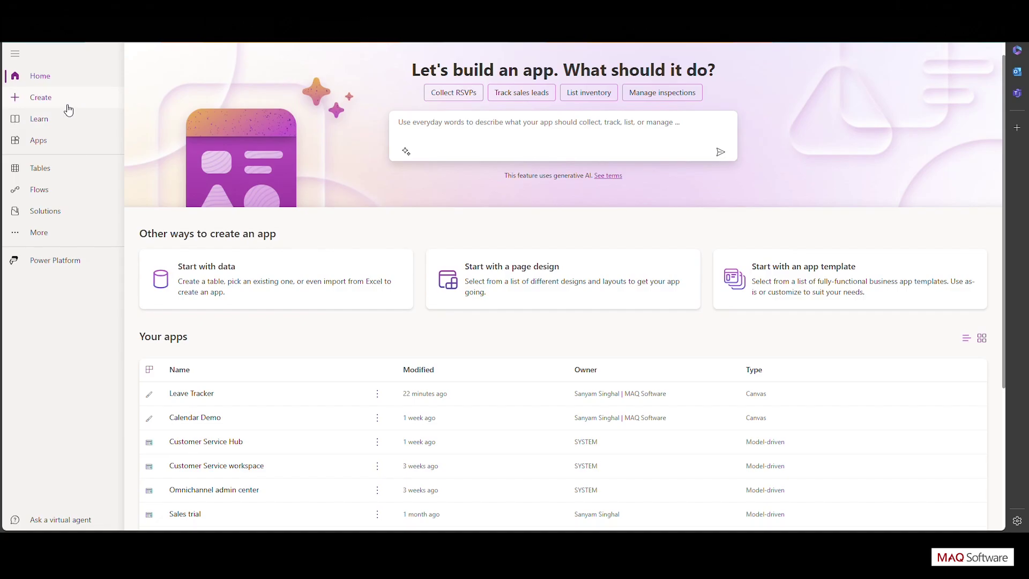
# Start a blank canvas app named 'MAQDateRange Demo' in Tablet format
pyautogui.click(69, 108)
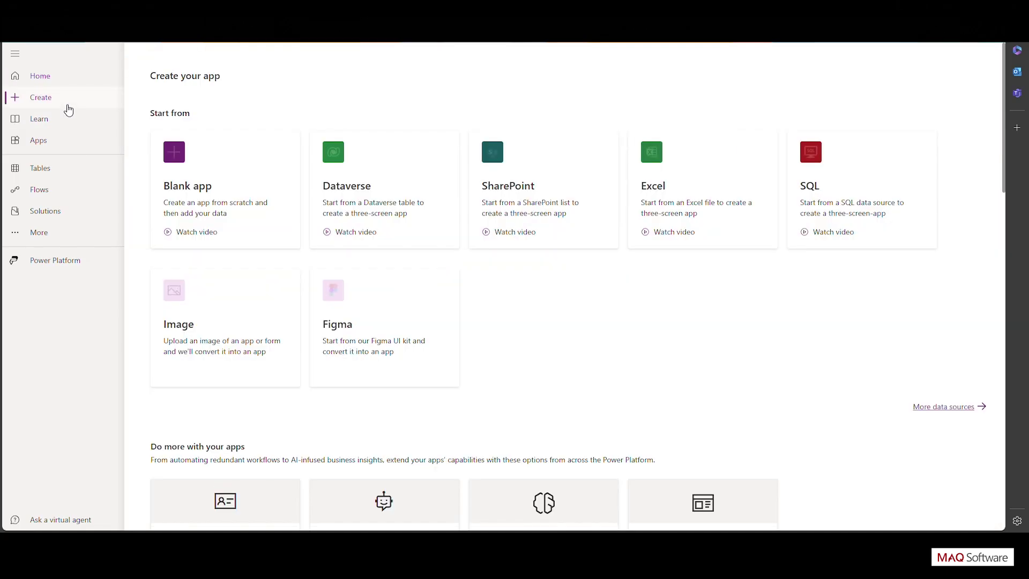
pyautogui.click(232, 193)
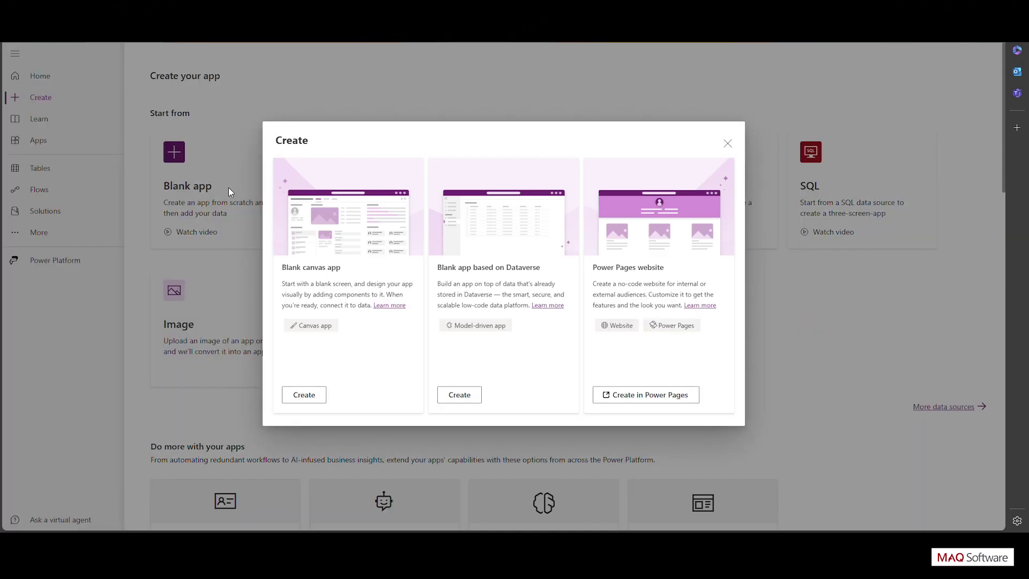
pyautogui.click(304, 397)
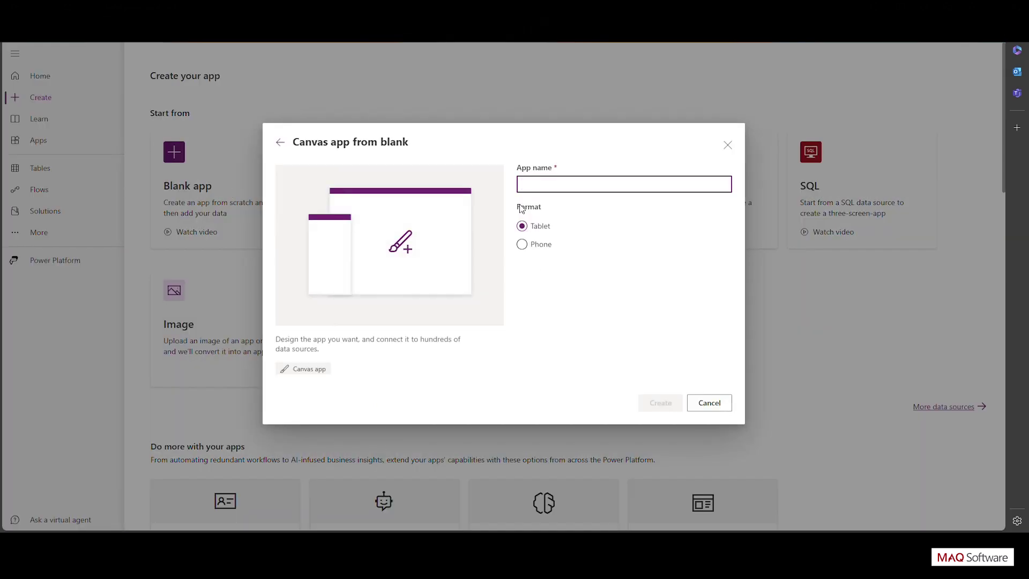
pyautogui.write('MAQDateRange Demo')
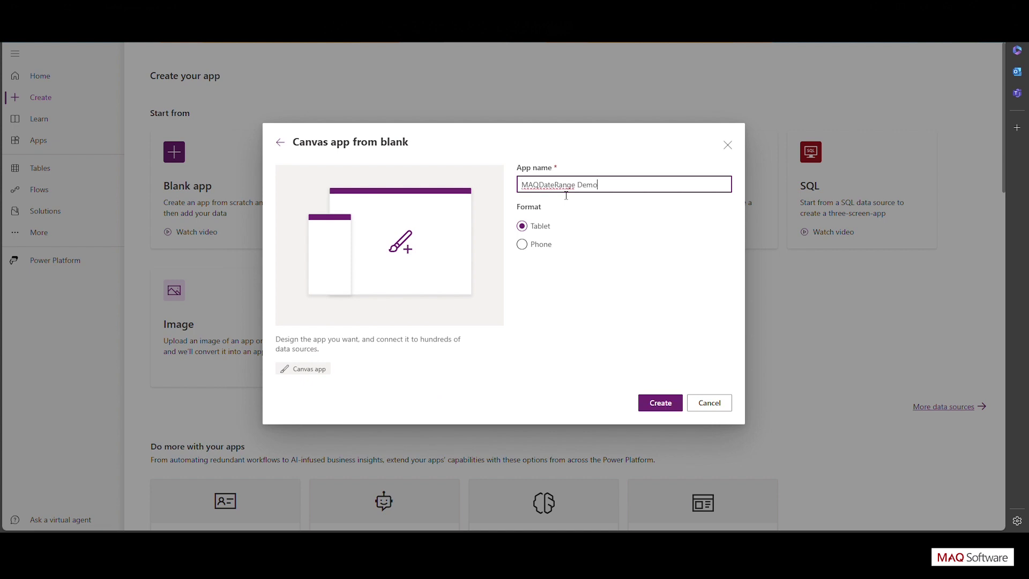
pyautogui.click(650, 404)
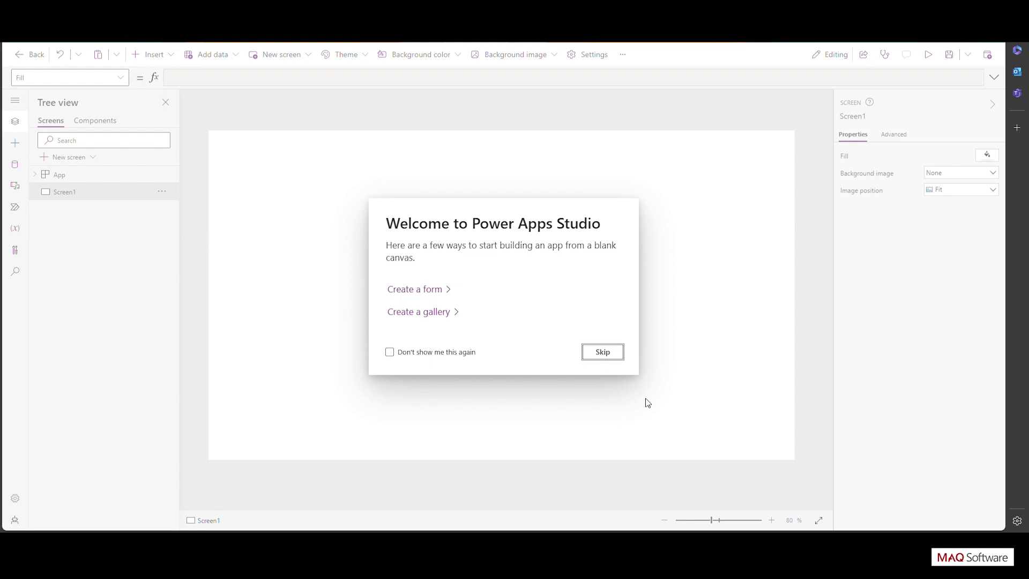
# Skip the welcome prompt and import the MAQDateRange code component via Import components
pyautogui.click(611, 358)
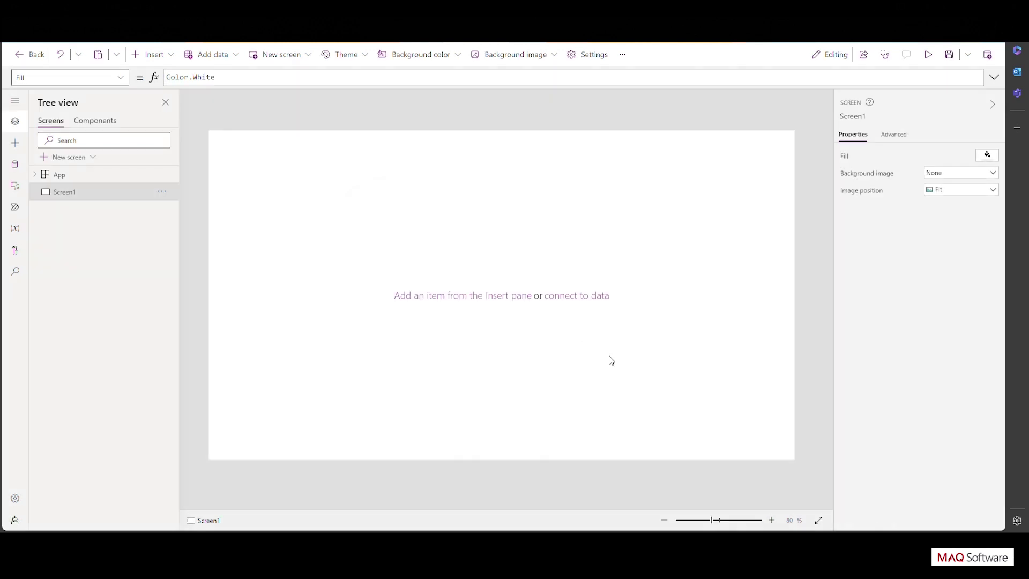
pyautogui.click(98, 125)
pyautogui.click(163, 157)
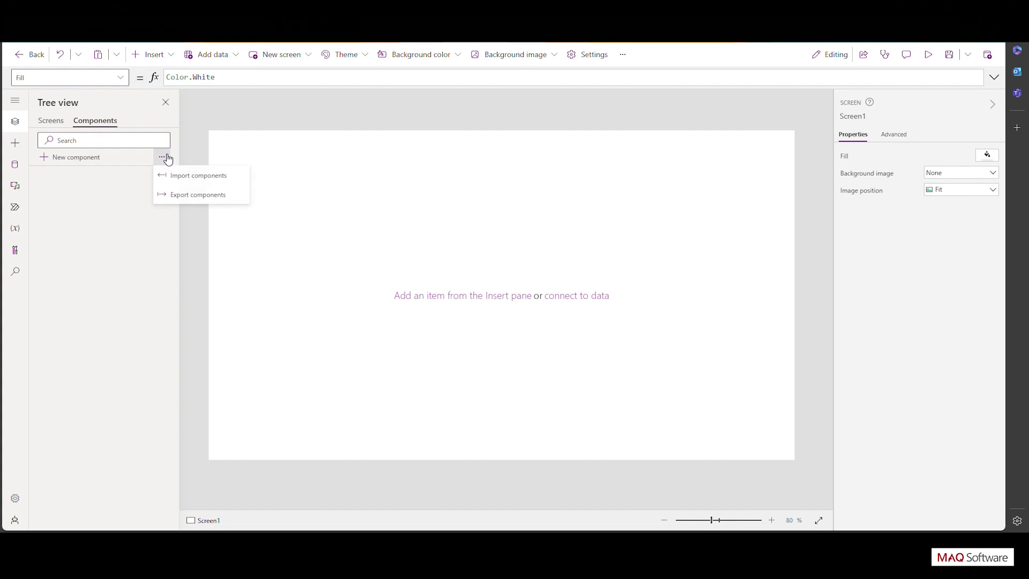
pyautogui.click(185, 175)
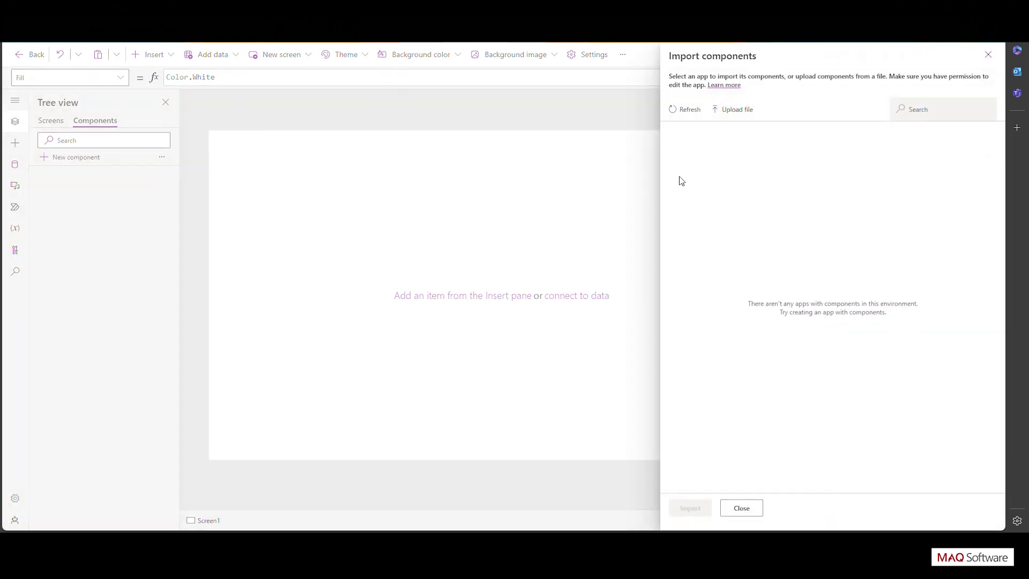
pyautogui.click(707, 79)
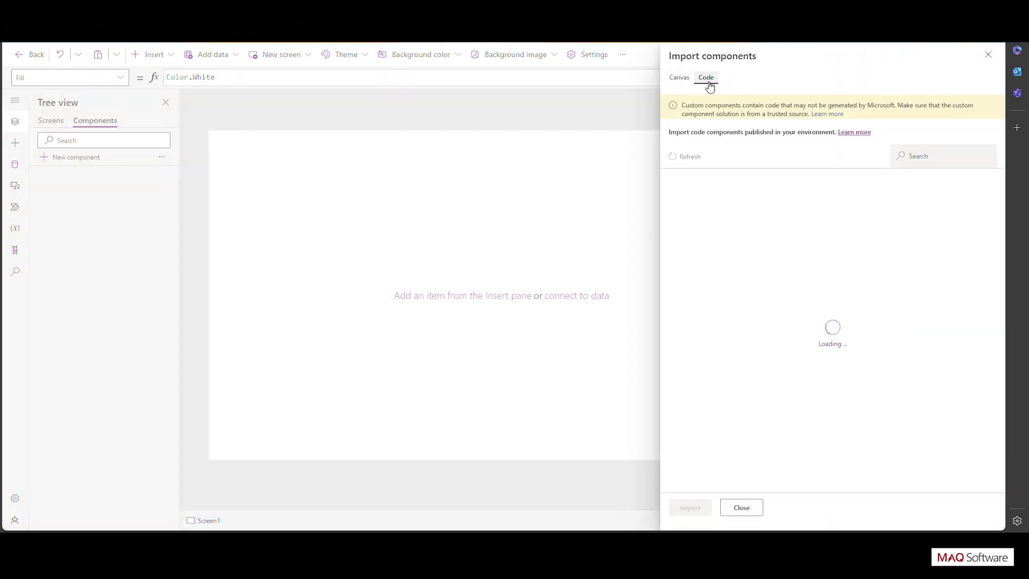
pyautogui.click(682, 214)
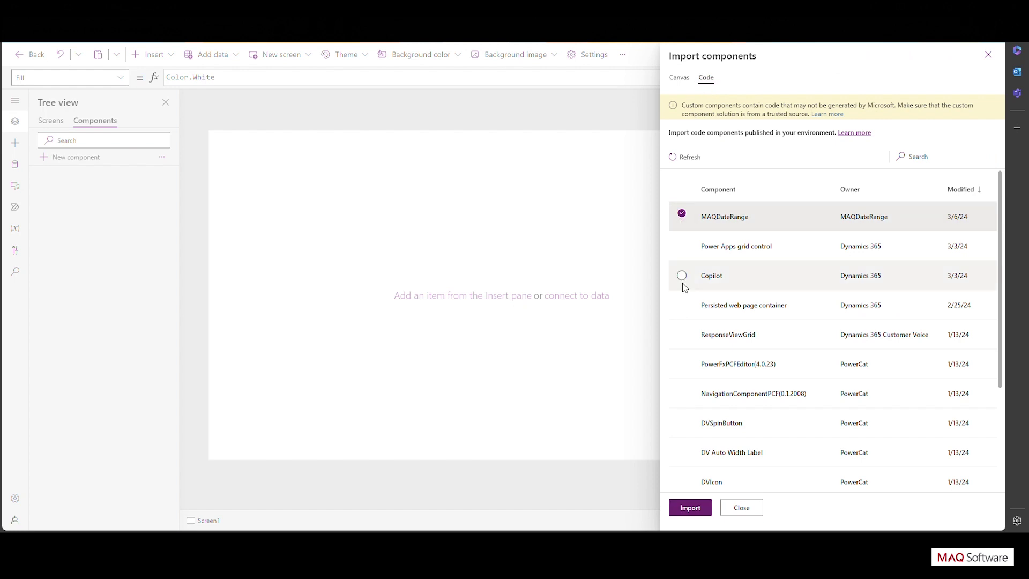
pyautogui.click(690, 509)
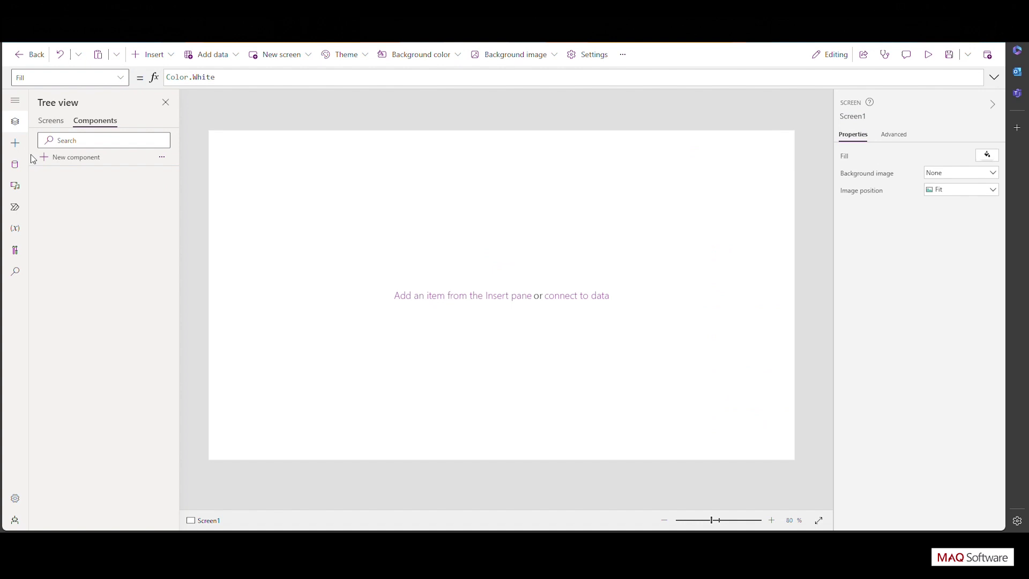
# Drop an MAQDateRange control on the screen, move it toward the top, and size it 390 by 56
pyautogui.click(16, 143)
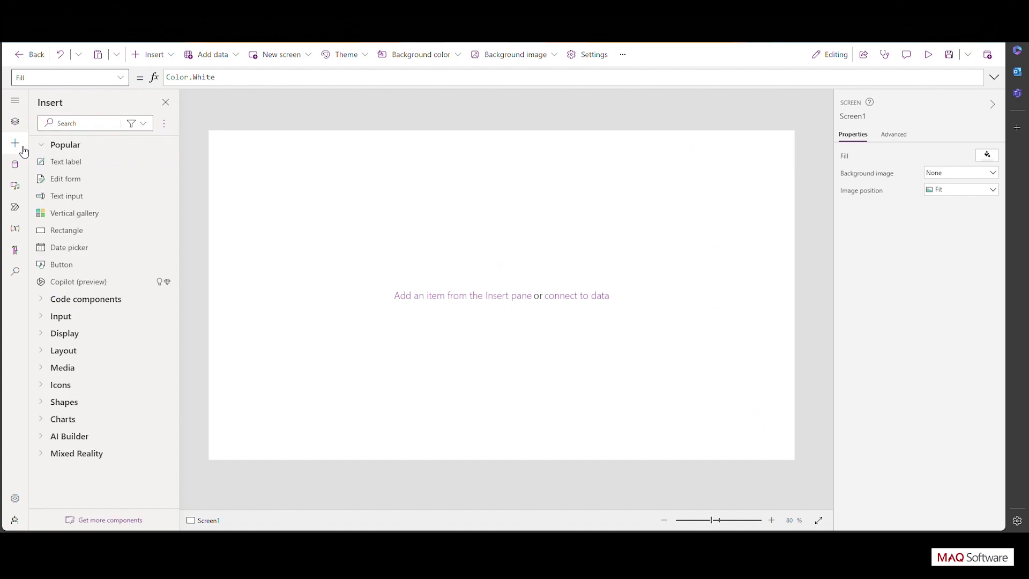
pyautogui.click(43, 303)
pyautogui.moveTo(67, 315); pyautogui.dragTo(454, 181)
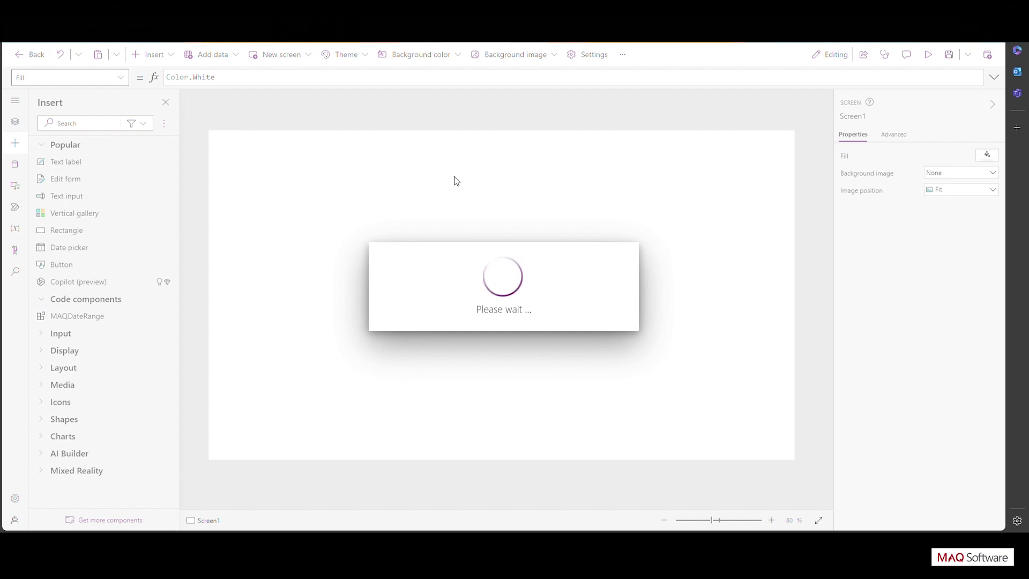
pyautogui.moveTo(499, 224); pyautogui.dragTo(439, 201)
pyautogui.moveTo(480, 236); pyautogui.dragTo(563, 182)
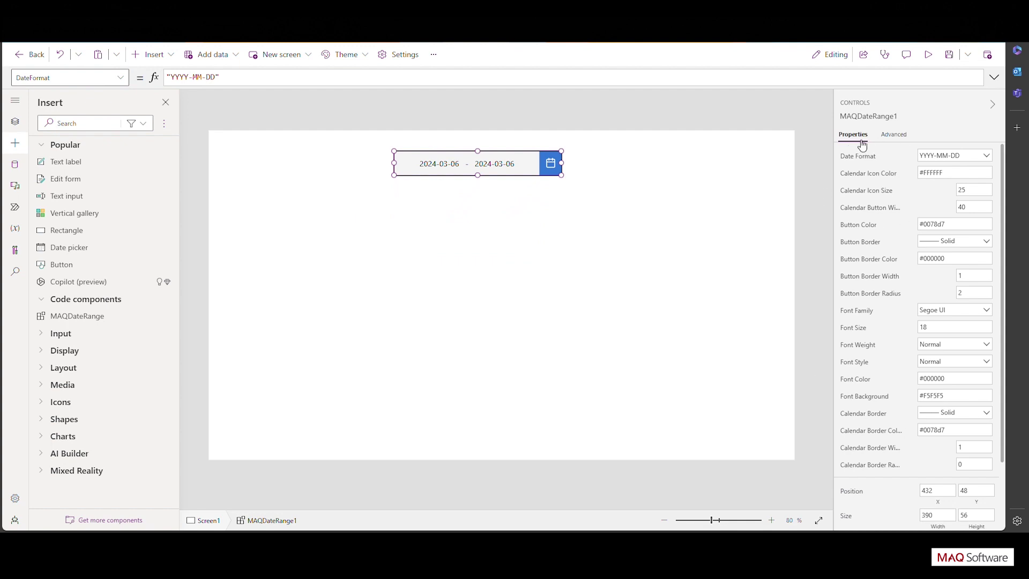
# Insert two text inputs below the date range control, one left and one right
pyautogui.click(149, 54)
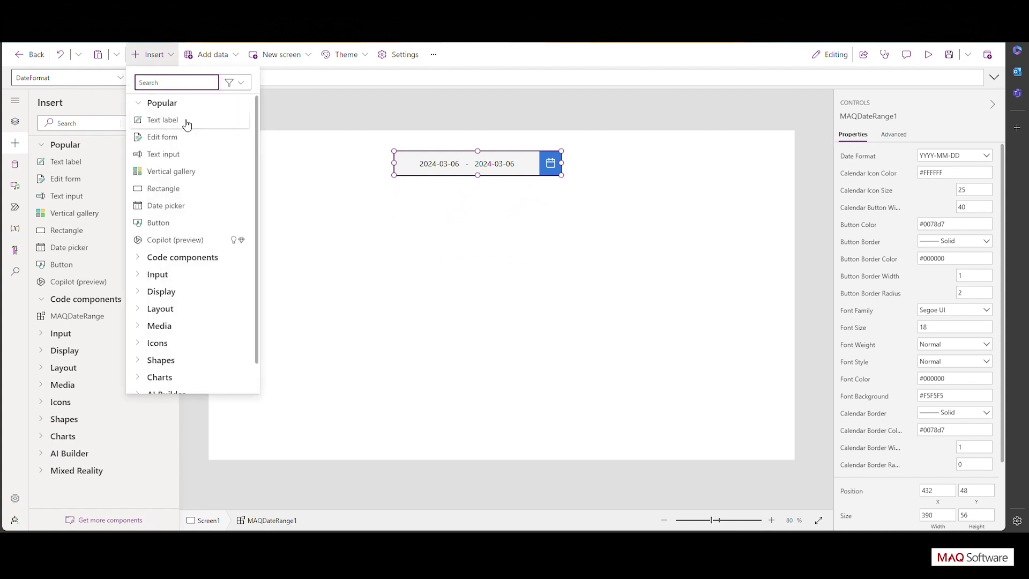
pyautogui.click(182, 153)
pyautogui.moveTo(281, 164)
pyautogui.mouseDown()
pyautogui.moveTo(319, 346)
pyautogui.moveTo(344, 346)
pyautogui.mouseUp()
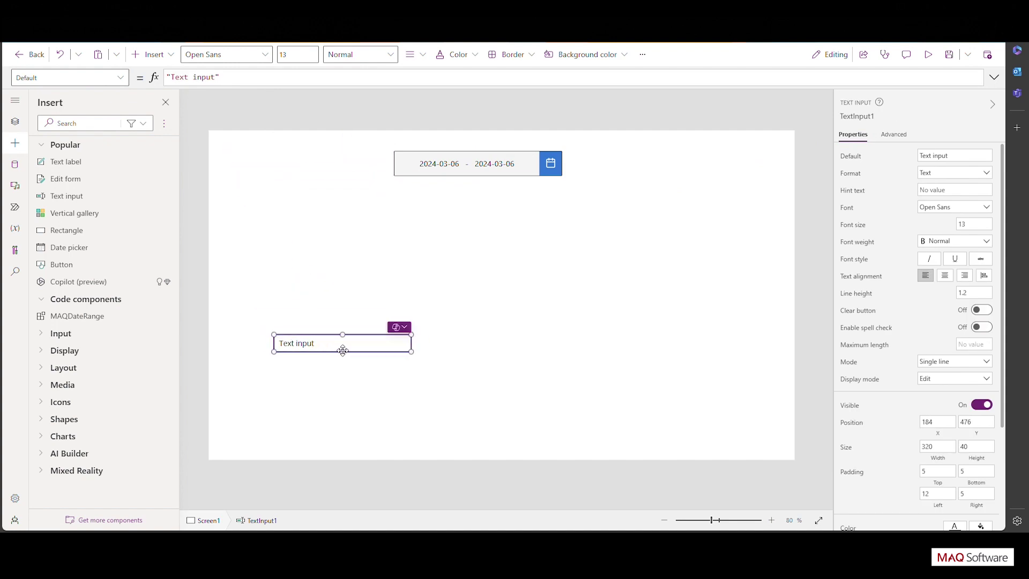
pyautogui.click(153, 54)
pyautogui.click(183, 154)
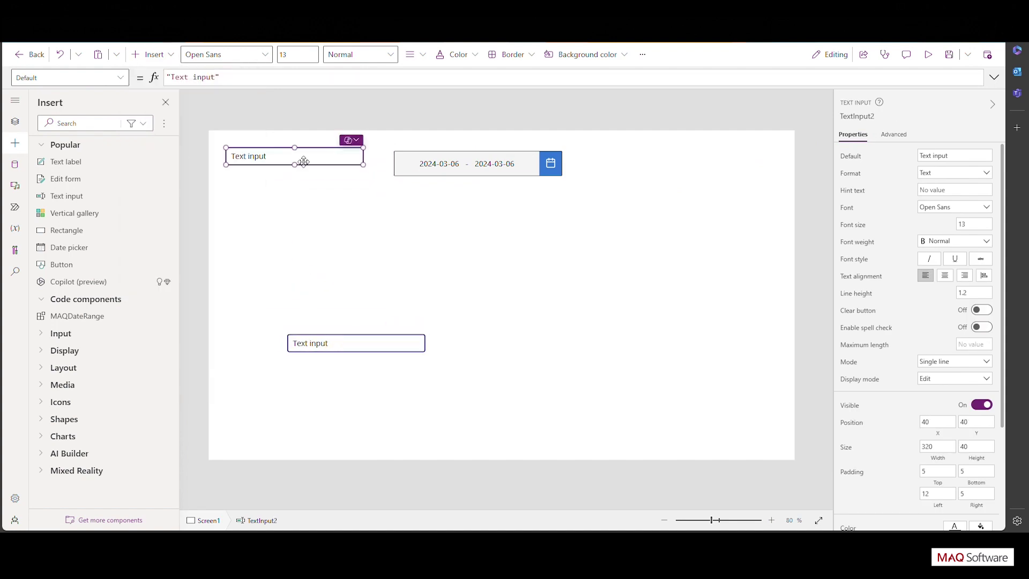
pyautogui.moveTo(300, 161)
pyautogui.mouseDown()
pyautogui.moveTo(579, 351)
pyautogui.moveTo(622, 351)
pyautogui.mouseUp()
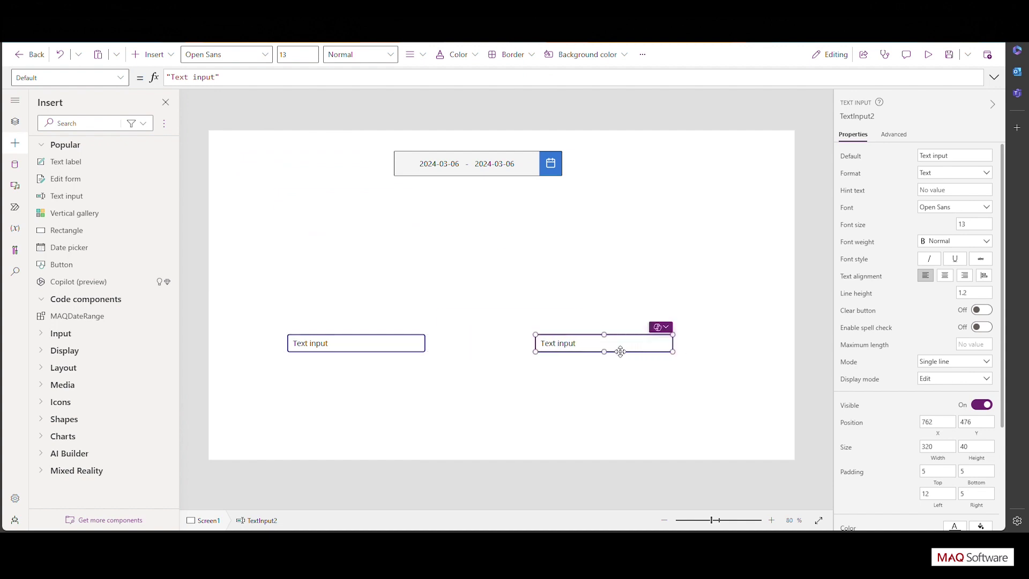
# Set TextInput1's Default to MAQDateRange1.startDateSelected
pyautogui.click(388, 343)
pyautogui.tripleClick(218, 78)
pyautogui.write('MA')
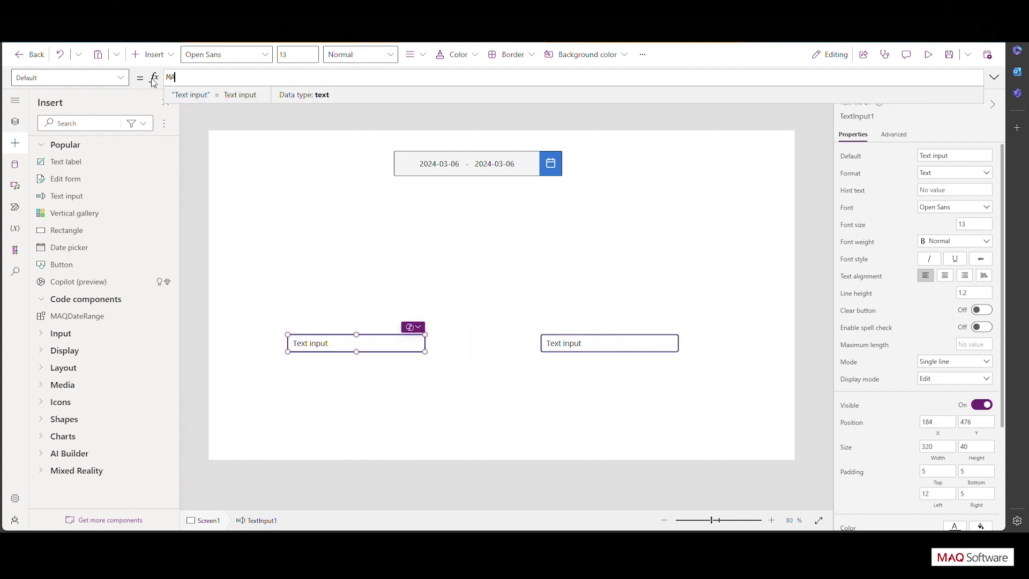
pyautogui.write('Q')
pyautogui.press('Tab')
pyautogui.write('.startDateSelected')
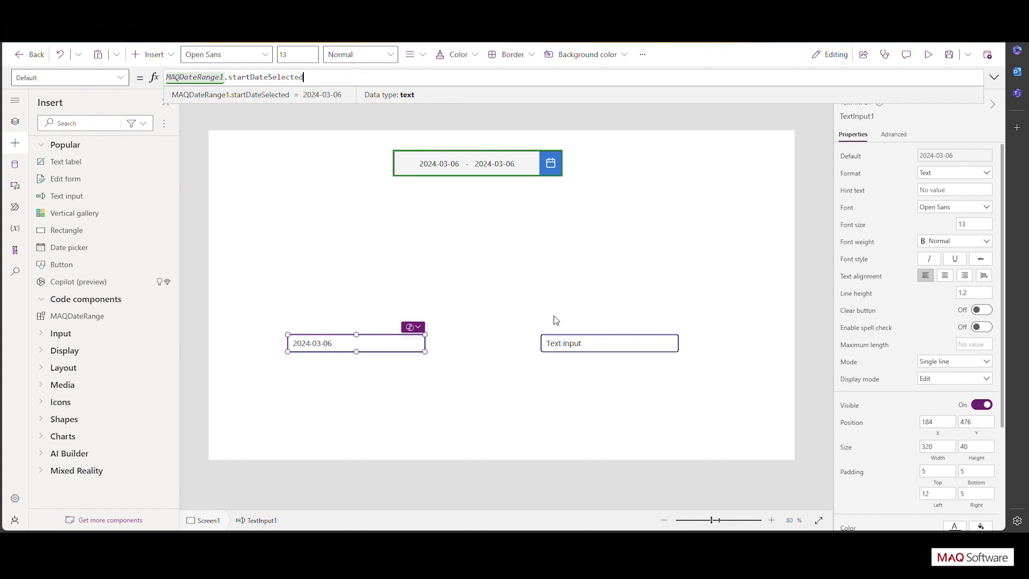
# Set TextInput2's Default to MAQDateRange1.endDateSelected
pyautogui.click(567, 346)
pyautogui.tripleClick(177, 79)
pyautogui.write('MA')
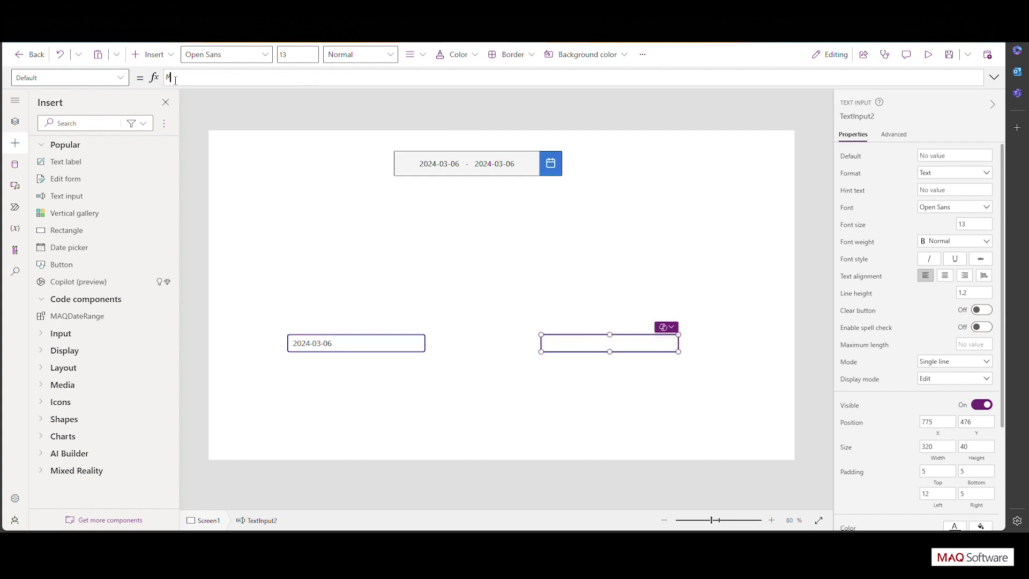
pyautogui.press('Tab')
pyautogui.write('.end')
pyautogui.press('Tab')
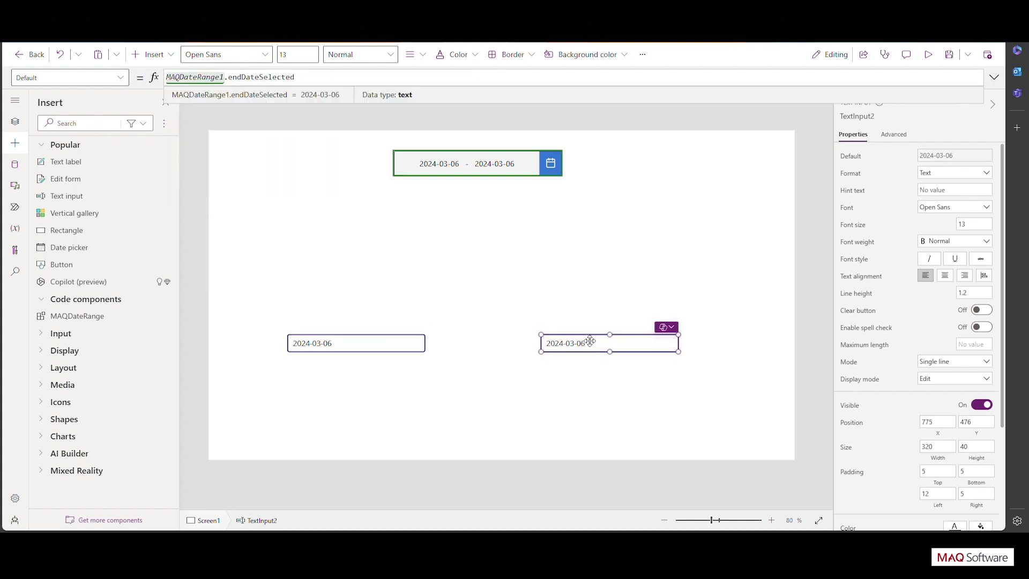
pyautogui.press('alt')
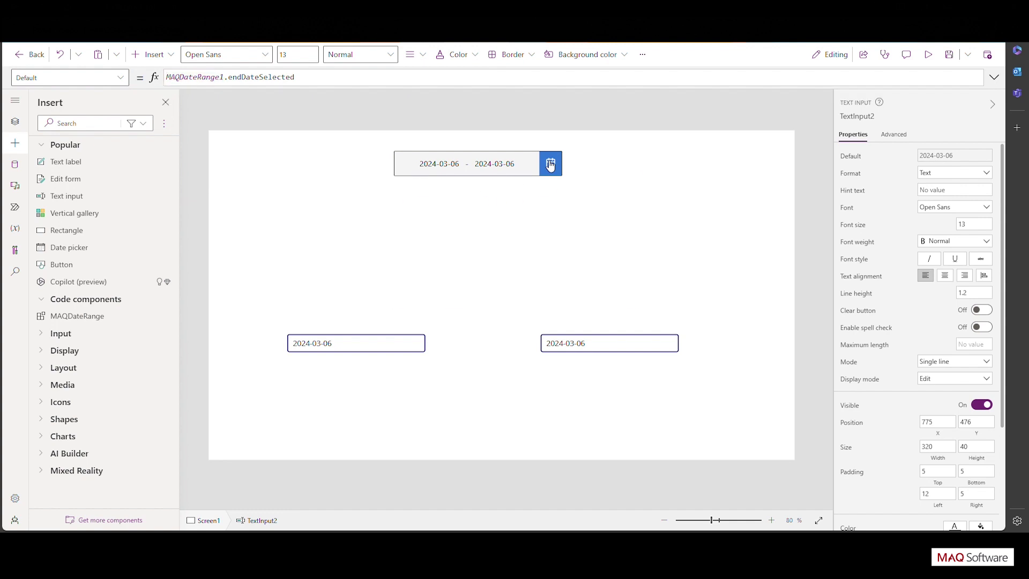
# Pick February 9 to March 11, 2024 and set the Date Format to MMMM D, YYYY
pyautogui.click(551, 165)
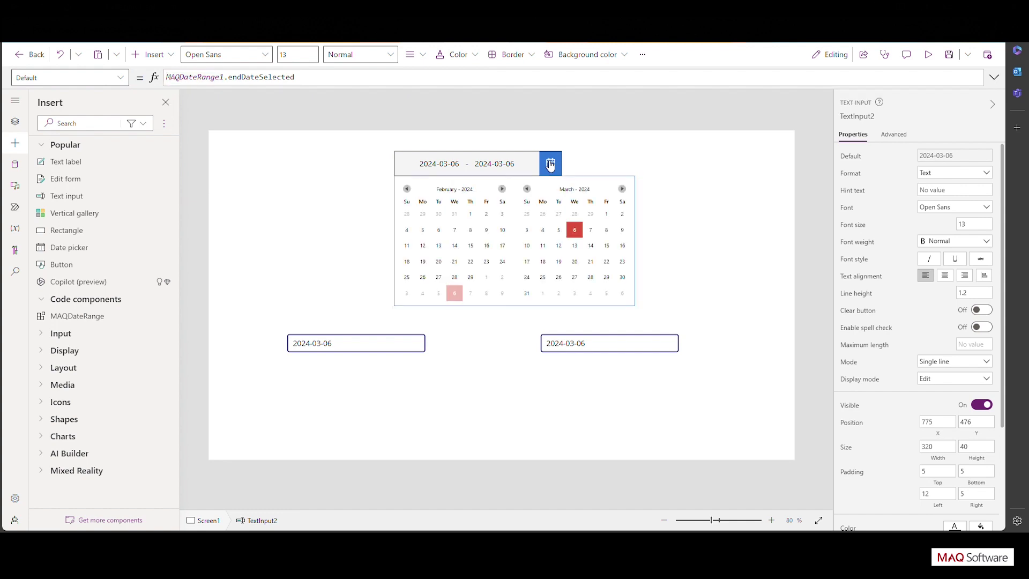
pyautogui.click(487, 232)
pyautogui.click(544, 248)
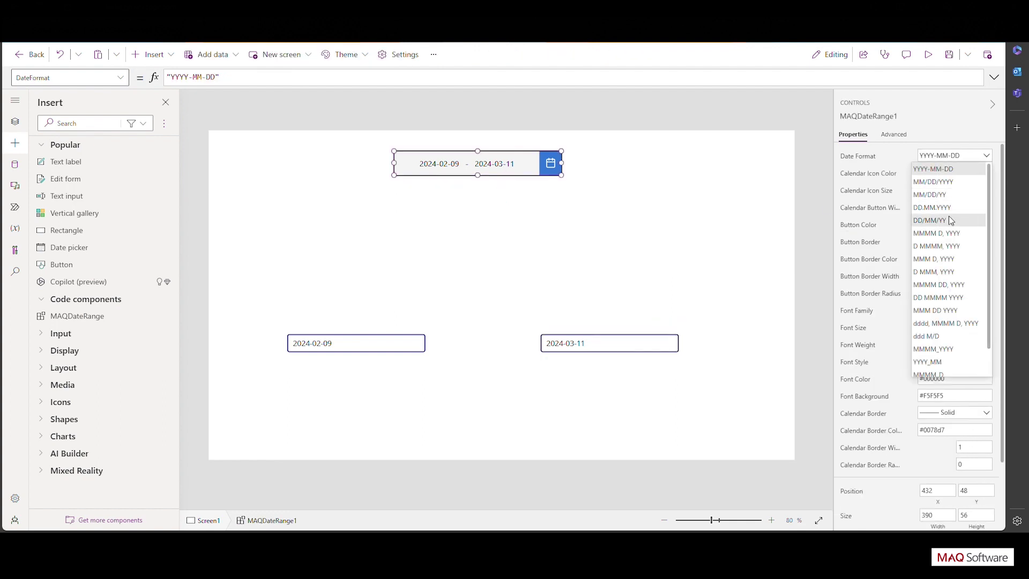
pyautogui.click(945, 233)
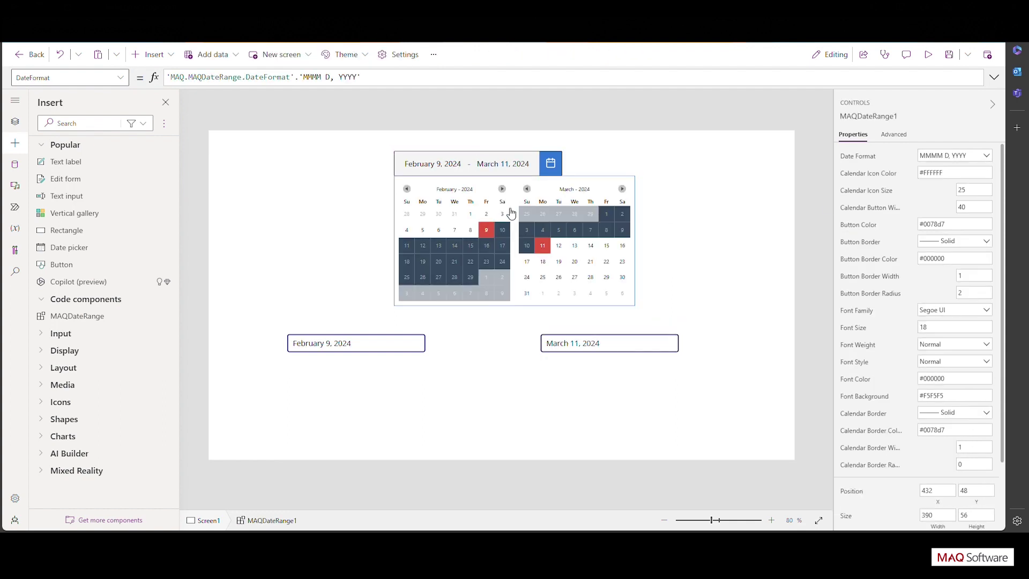